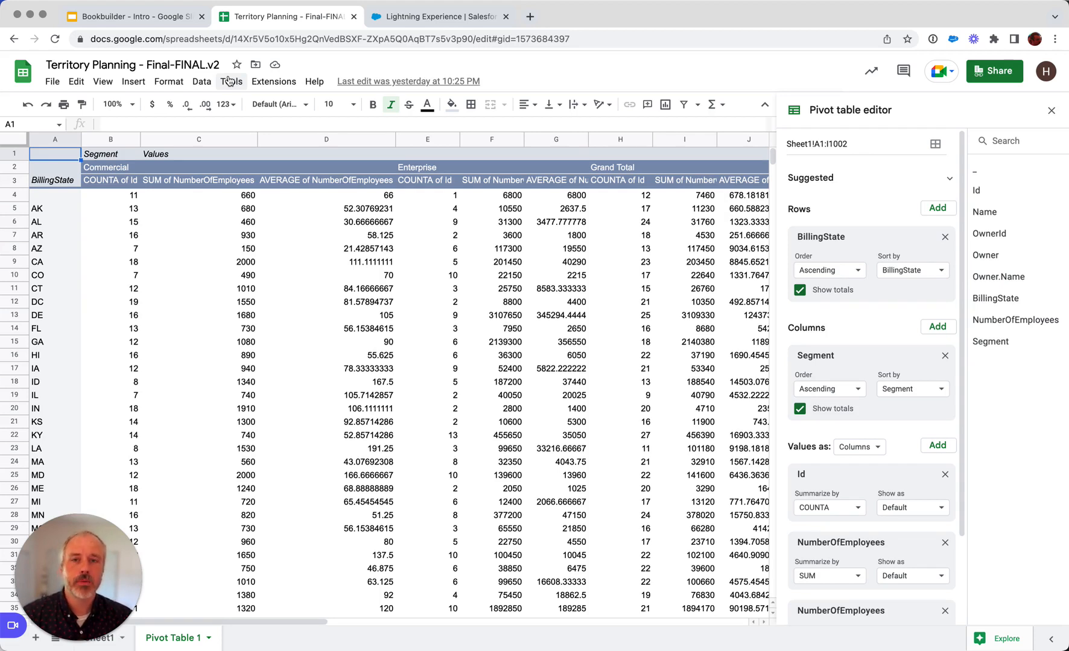
Switch to Salesforce, review the Core and Intent segments in the Commercial target book's configuration, save it, and open the book's ownership breakdown.
left_click(423, 18)
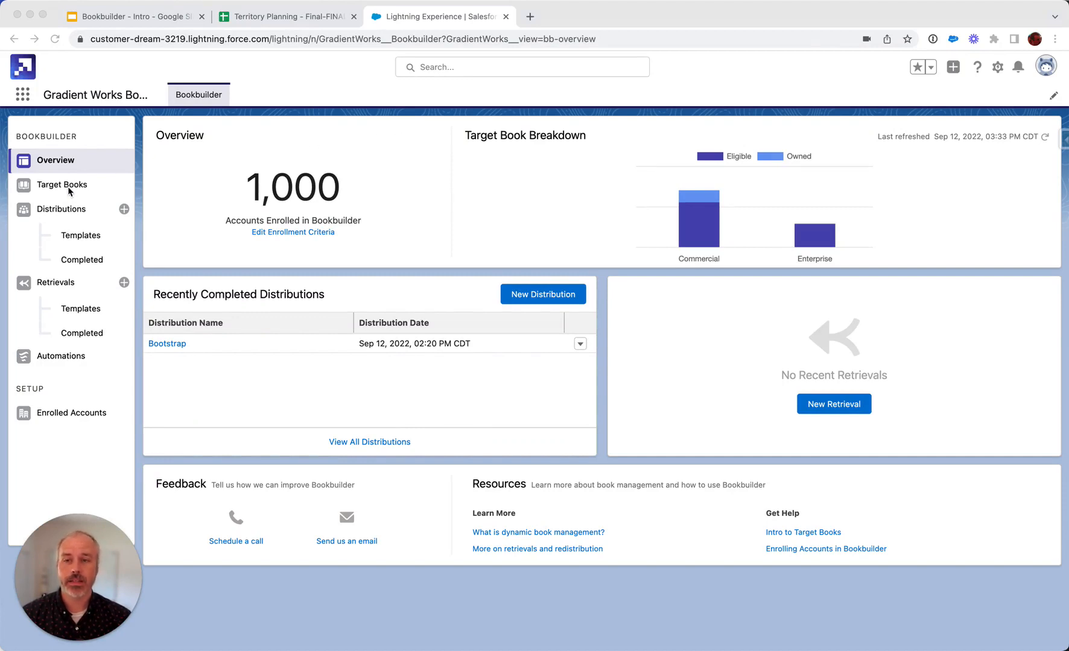
left_click(40, 188)
left_click(39, 187)
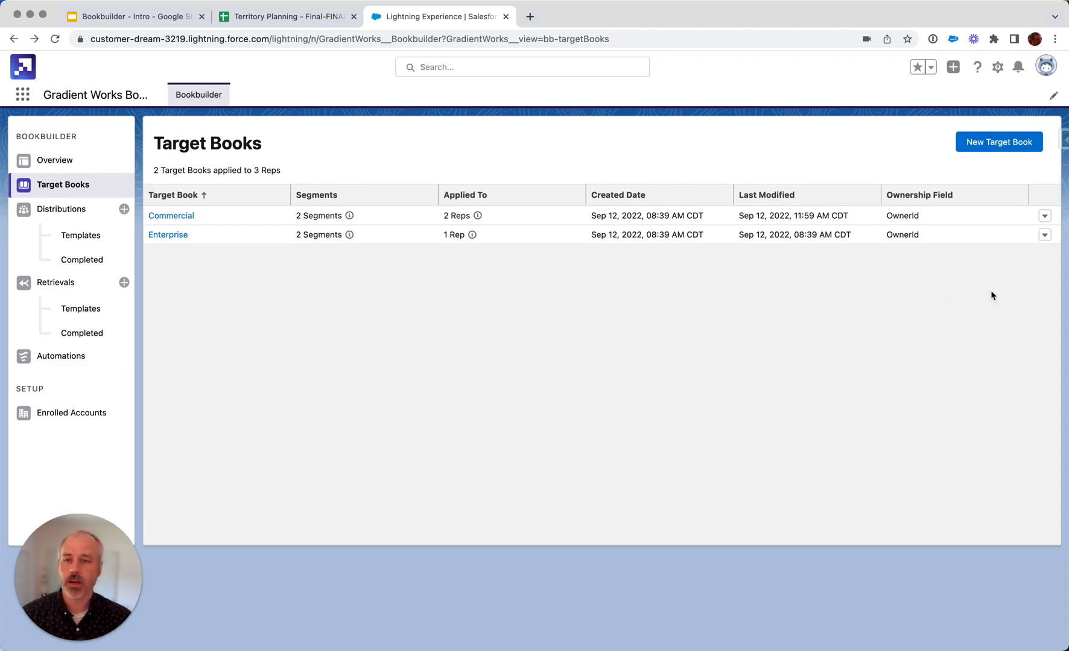
left_click(1044, 216)
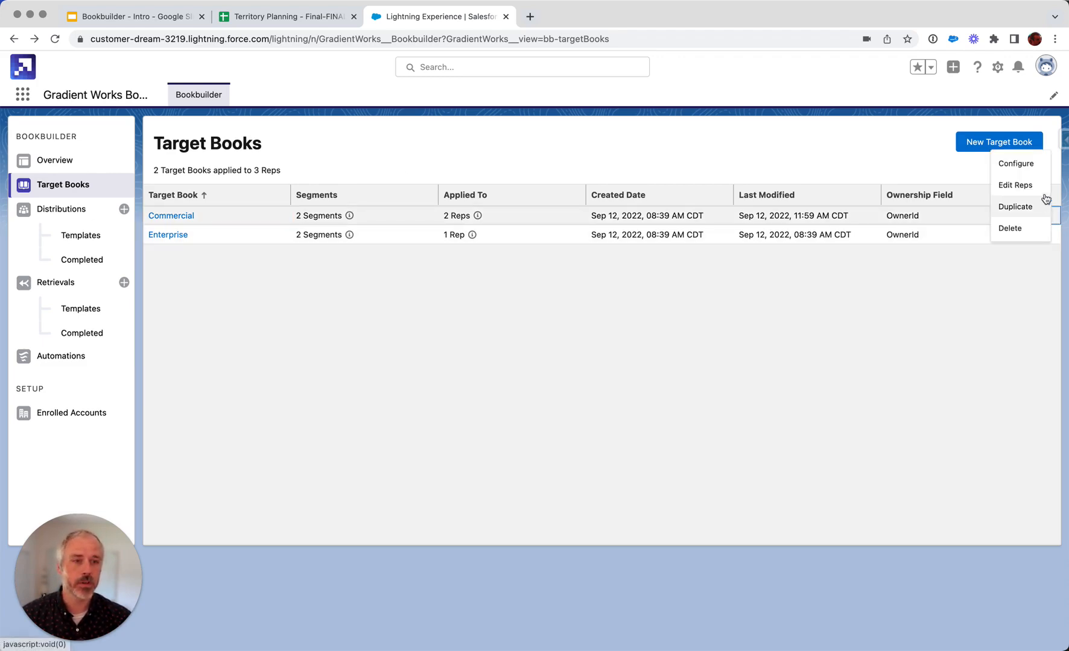
left_click(1038, 170)
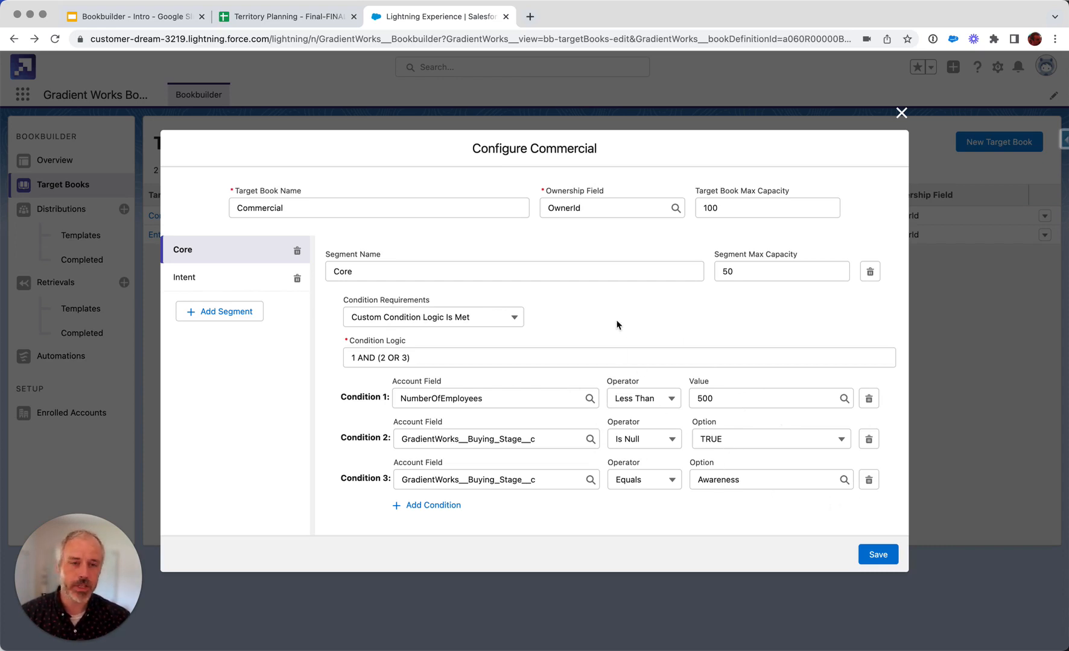
left_click(203, 281)
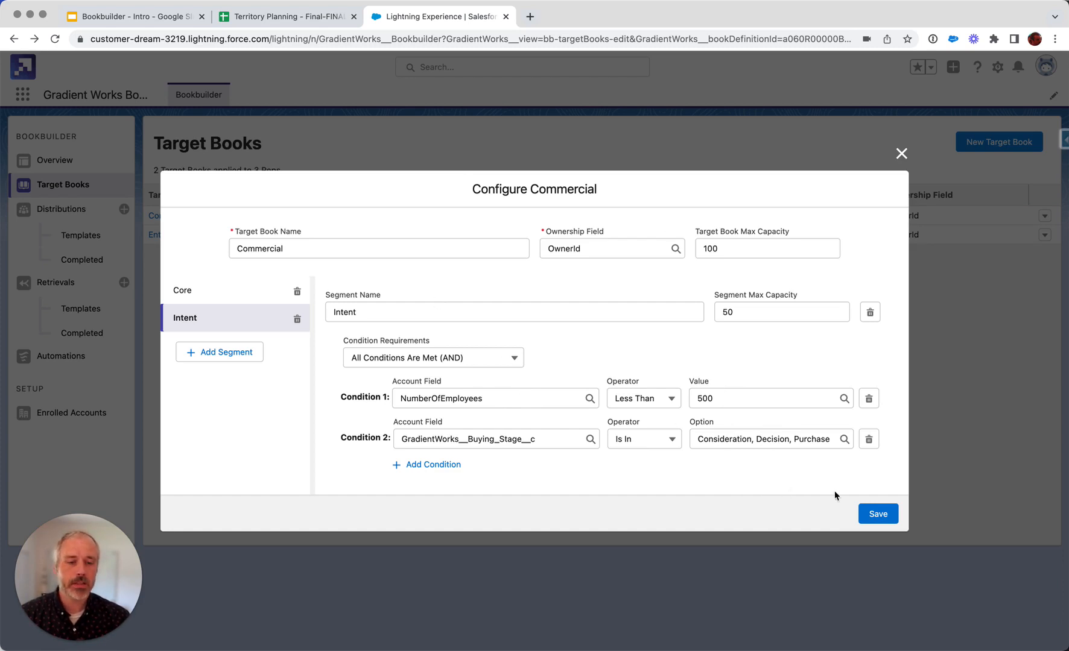
left_click(878, 515)
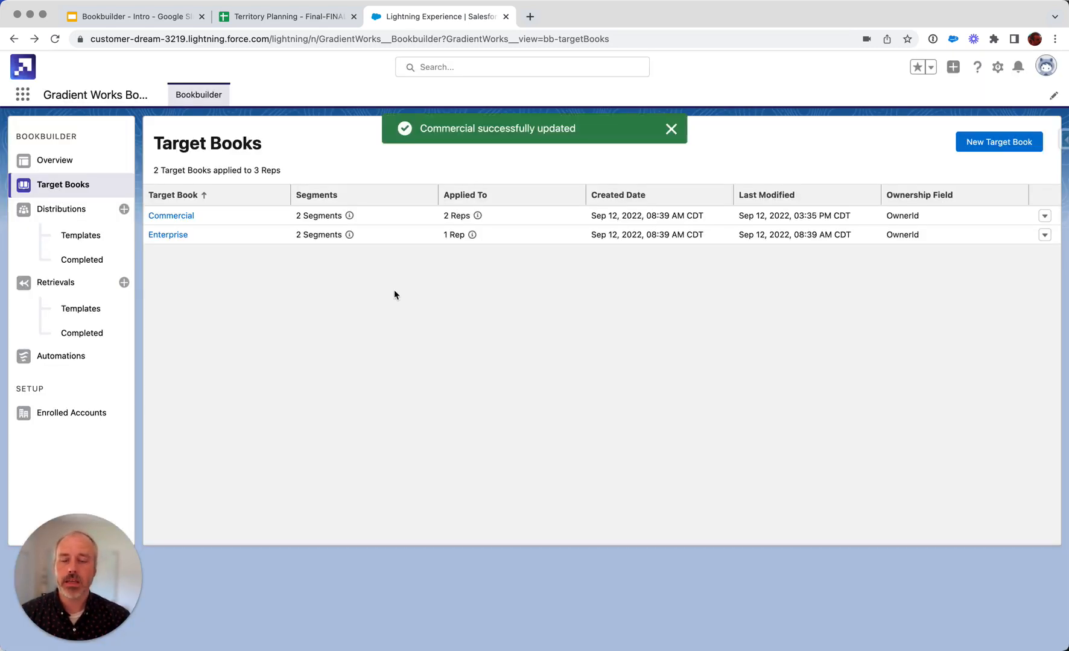
left_click(159, 216)
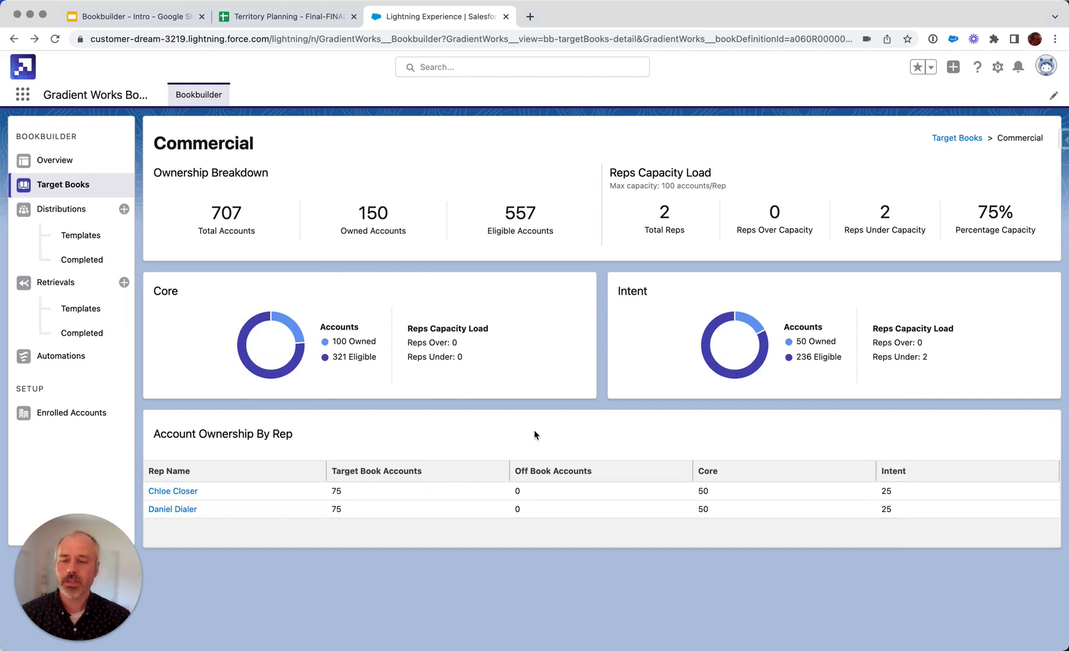
Open the Weekly Distribution template and review its Top Off By Target Book distribution type and the owner condition for accounts to distribute.
left_click(78, 239)
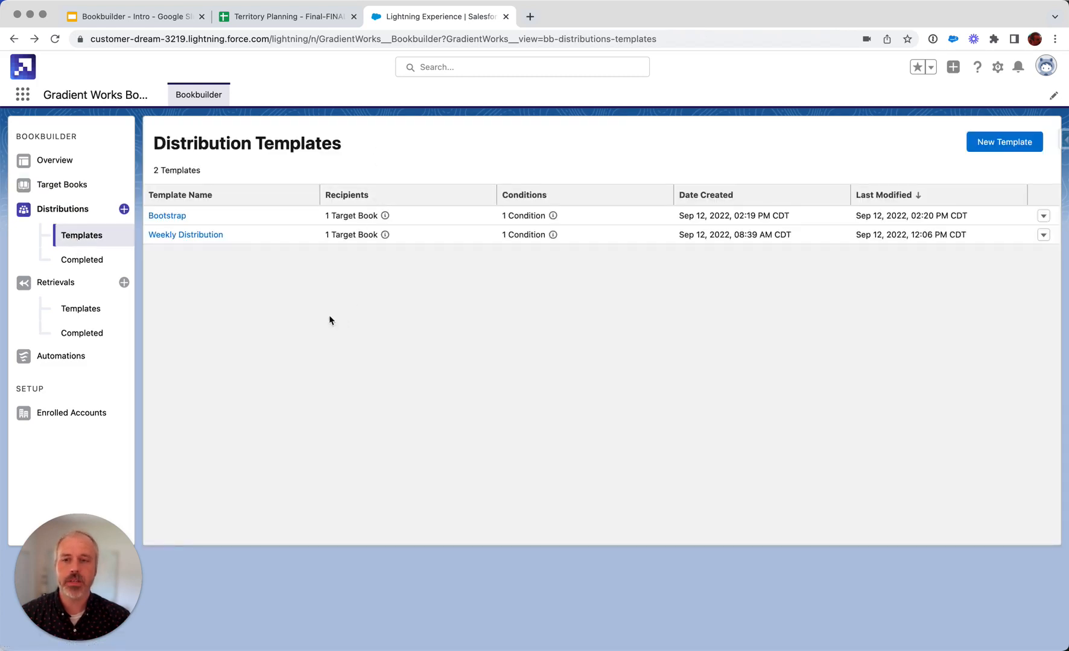
left_click(192, 237)
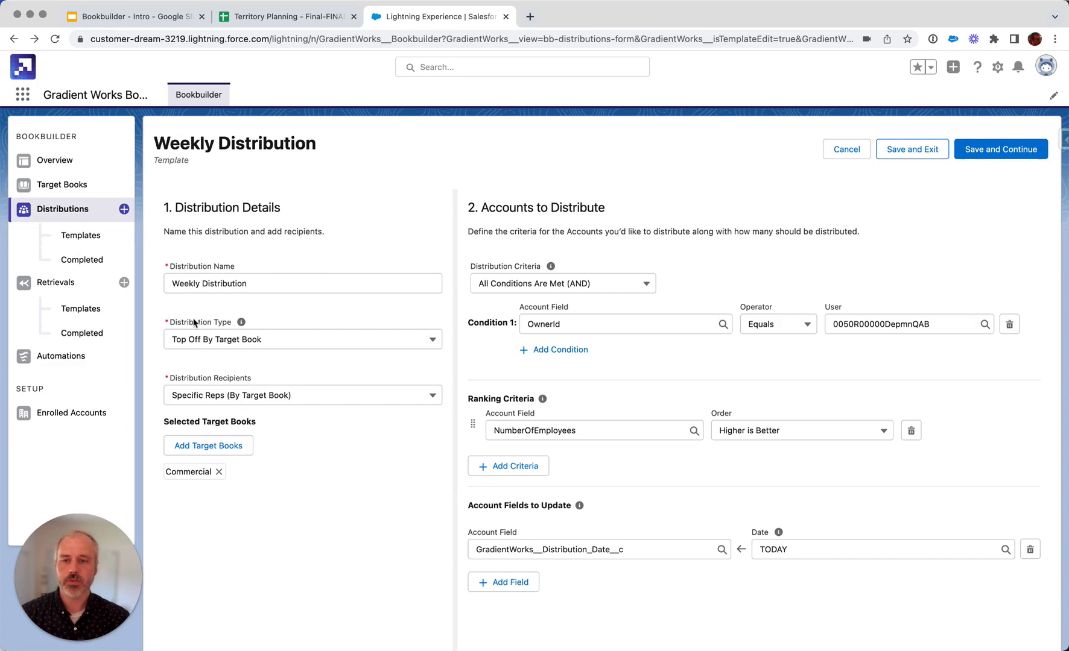
left_click(216, 345)
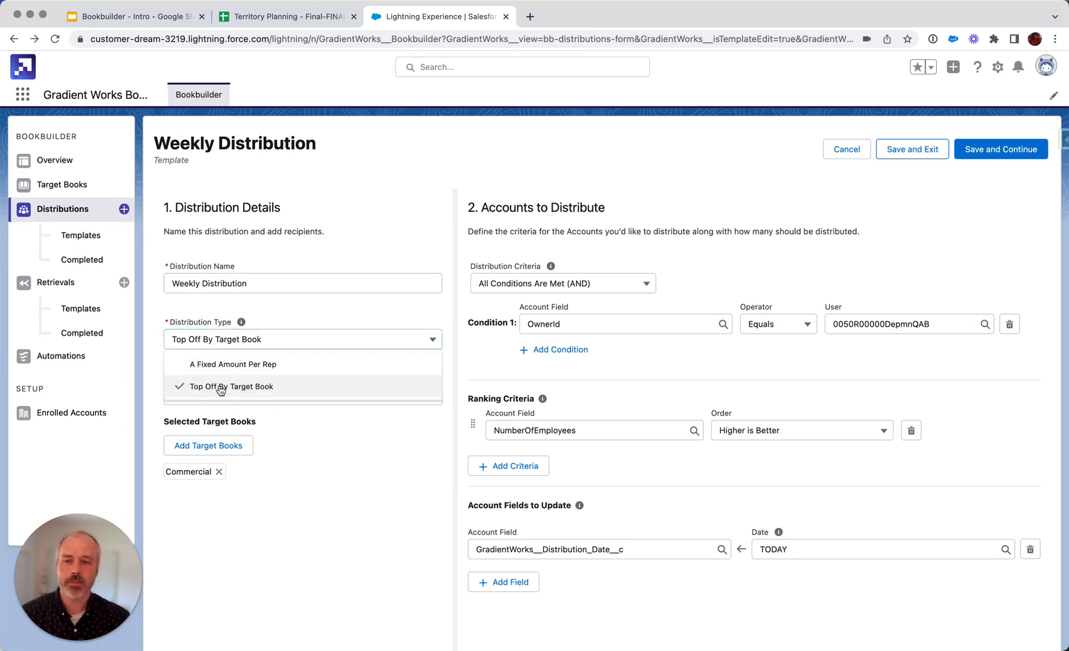
left_click(217, 384)
left_click(304, 314)
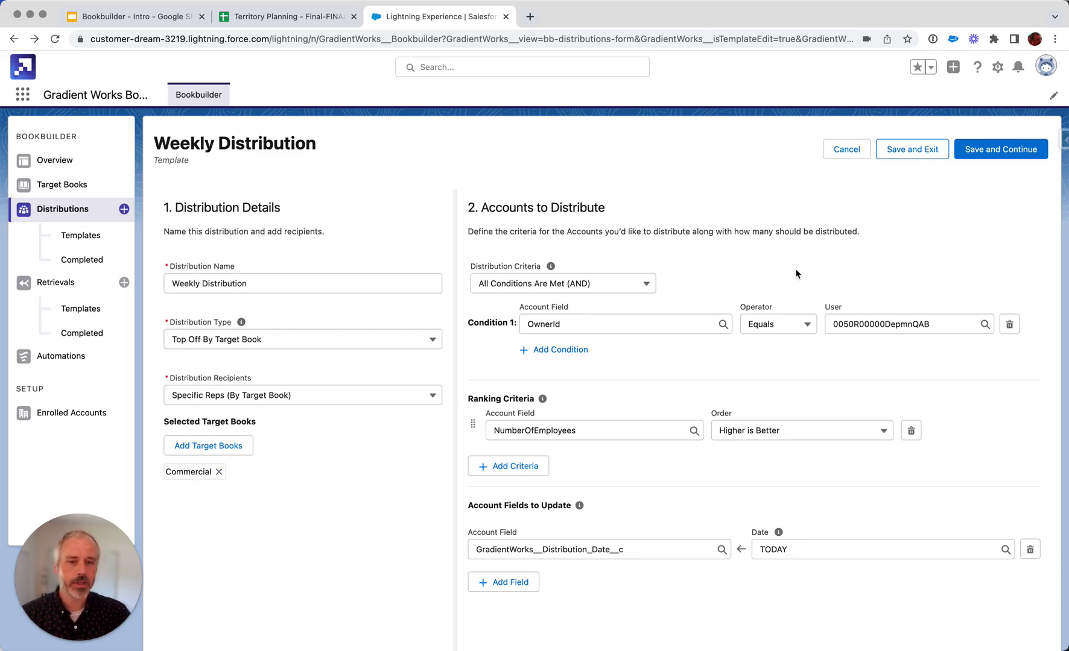
left_click(913, 326)
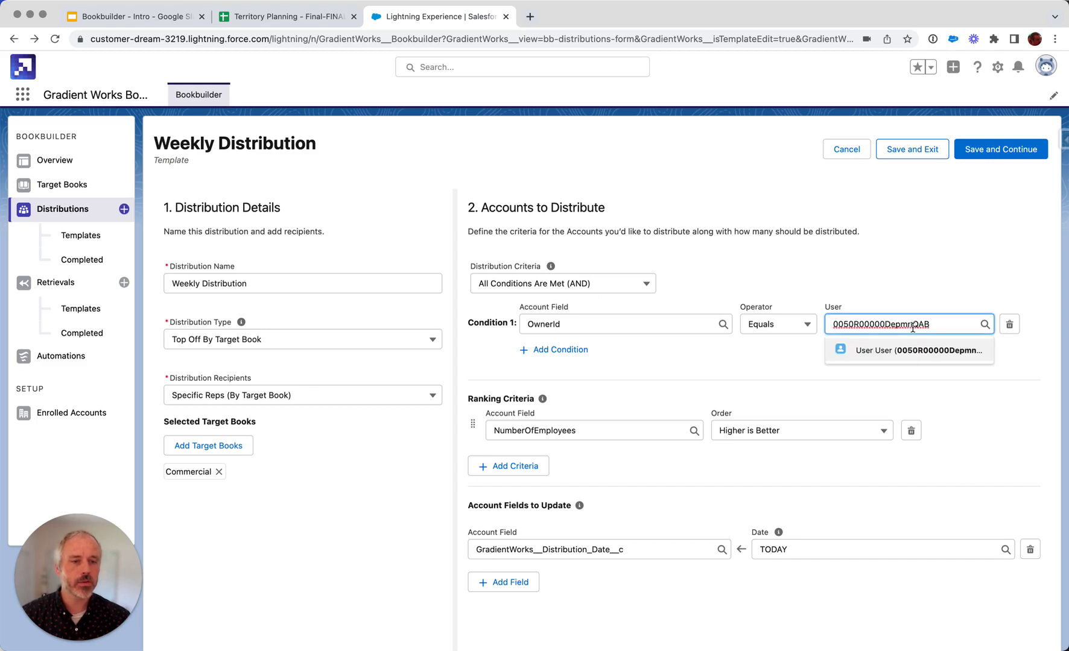
left_click(843, 269)
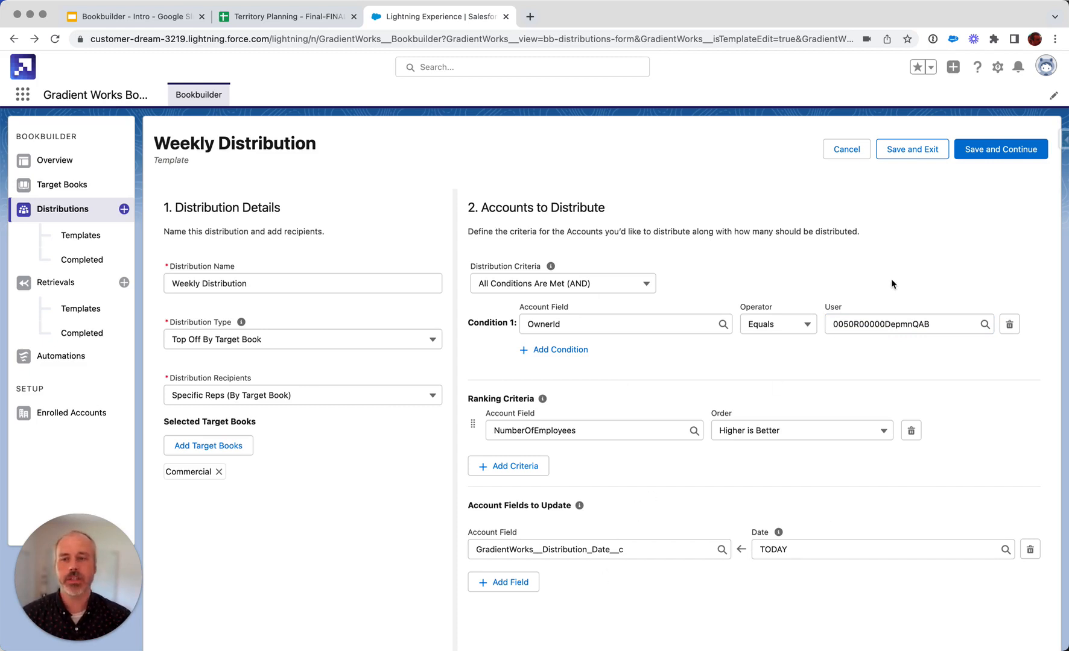
Save the Weekly Distribution template, look through the previewed account assignments, and run the distribution.
left_click(1000, 155)
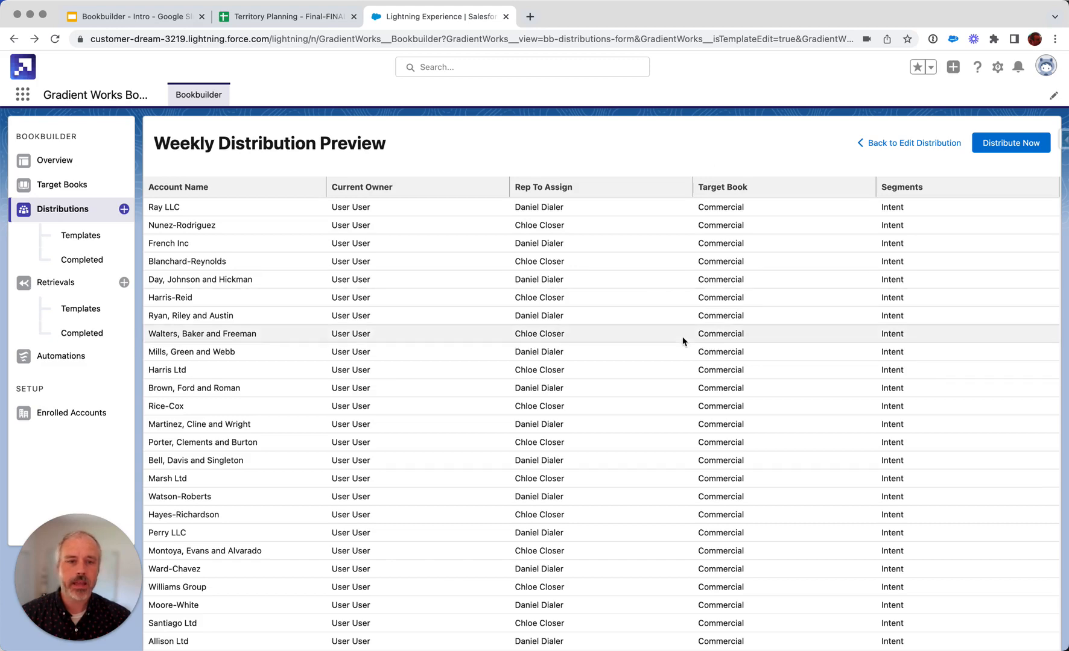
scroll(682, 342, "down", 5)
scroll(682, 341, "up", 5)
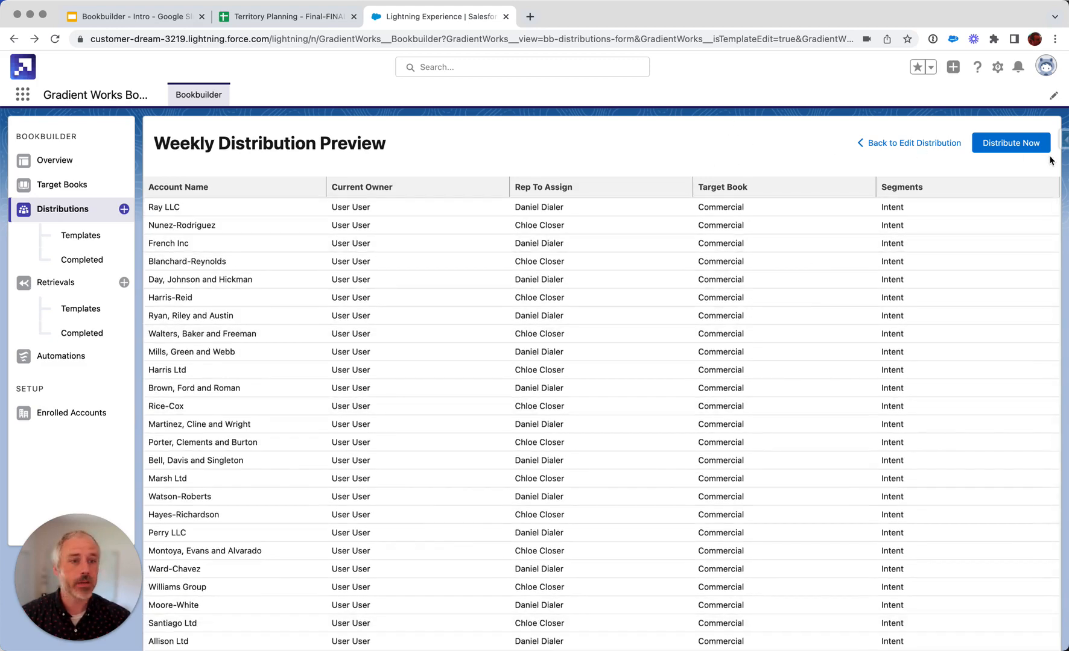
left_click(1014, 142)
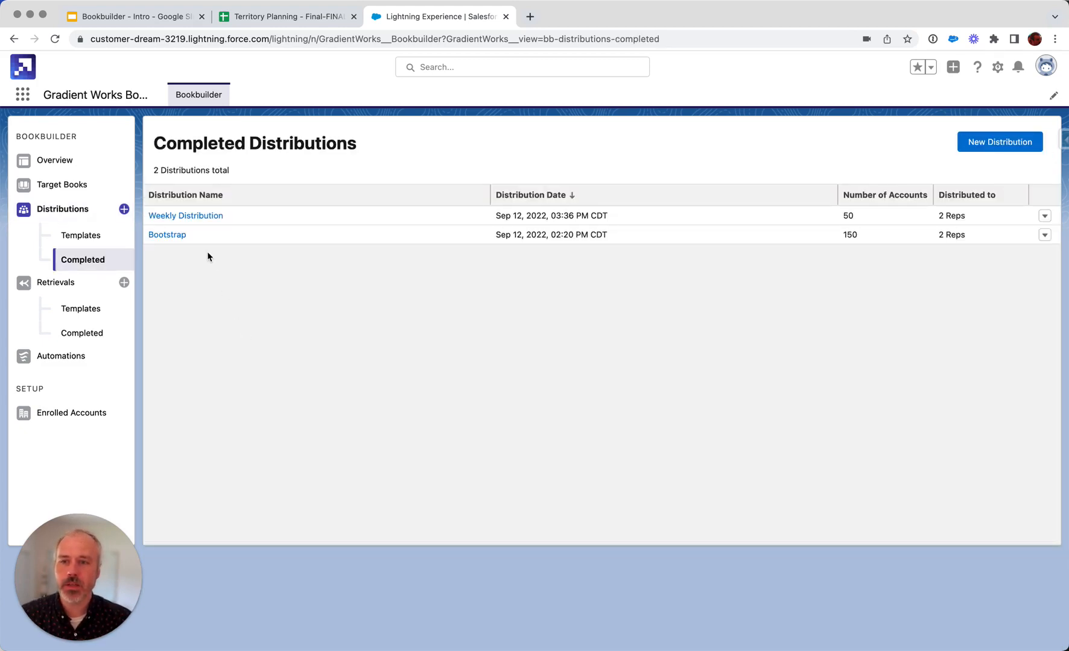
Open the Alvarado, Miller and Patterson account from the first rep's account ownership list in the Commercial target book.
left_click(66, 185)
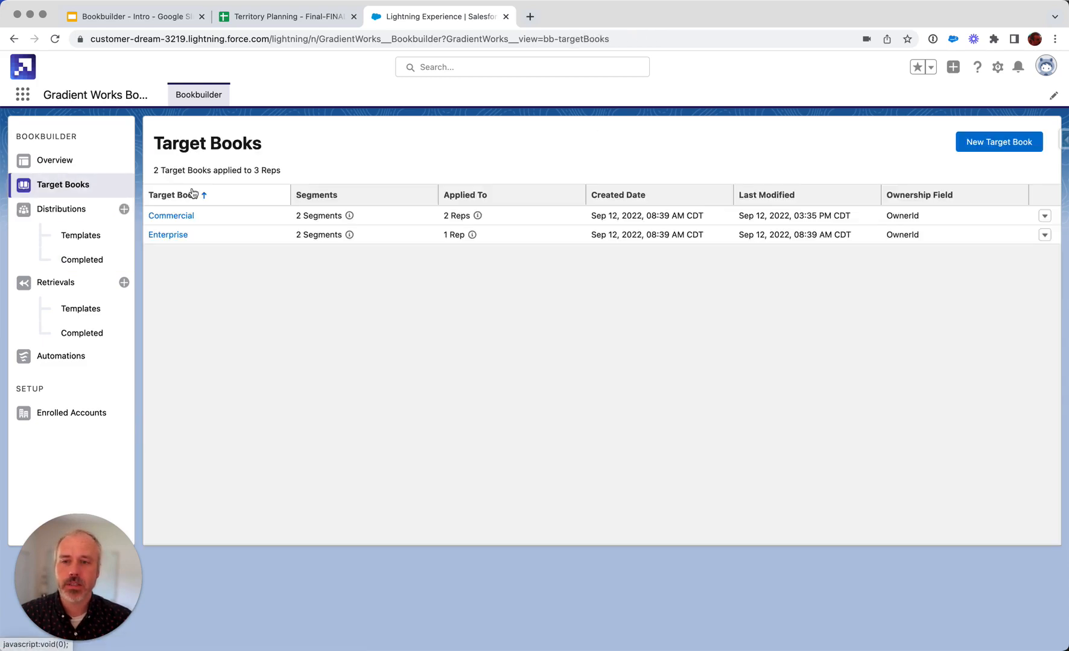
left_click(174, 216)
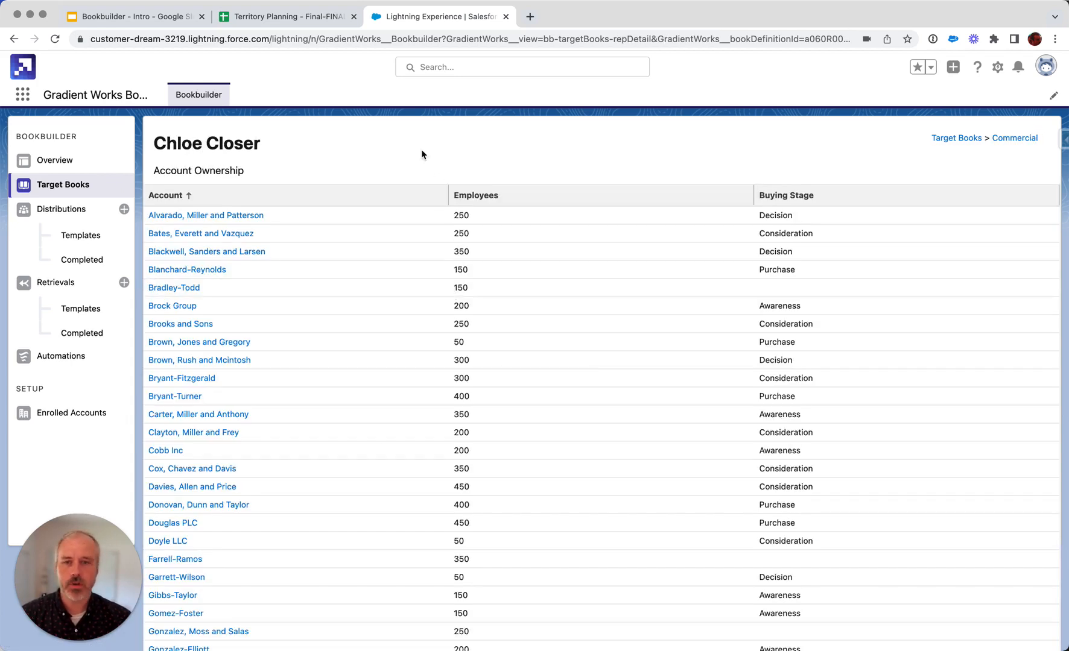
left_click(215, 218)
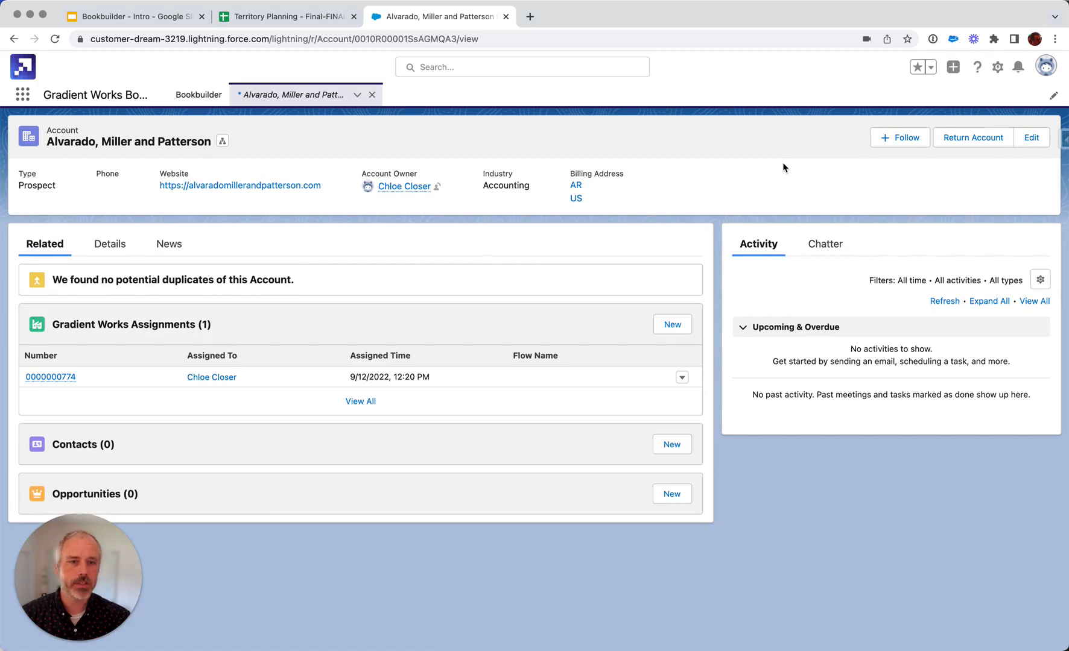
Return the Alvarado, Miller and Patterson account to the account pool with the return reason Acquired.
left_click(960, 139)
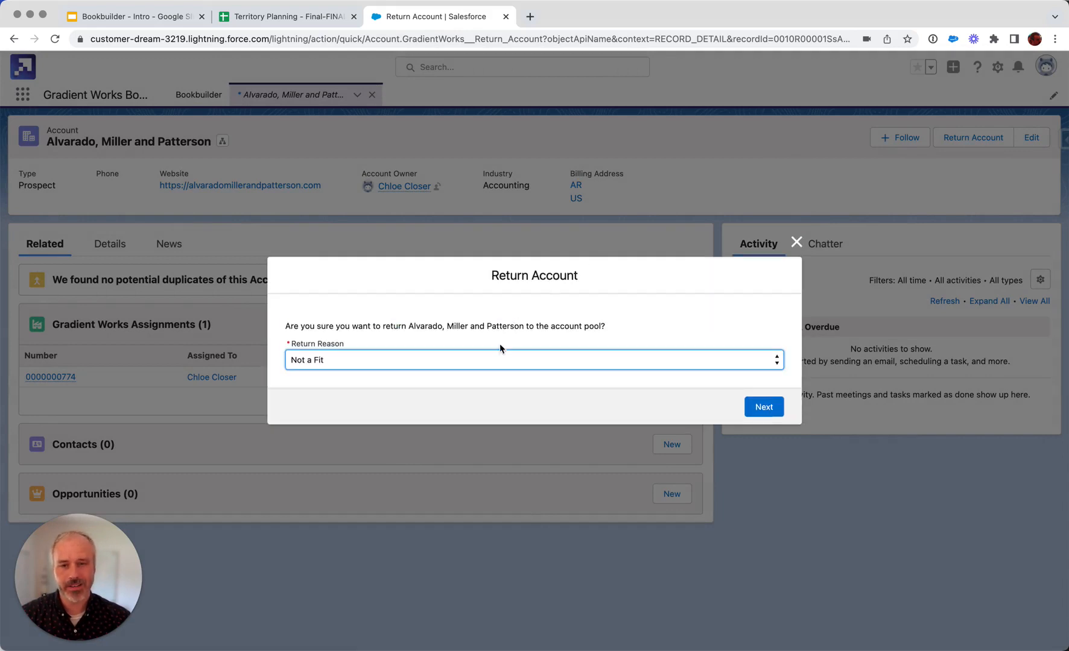
left_click(490, 360)
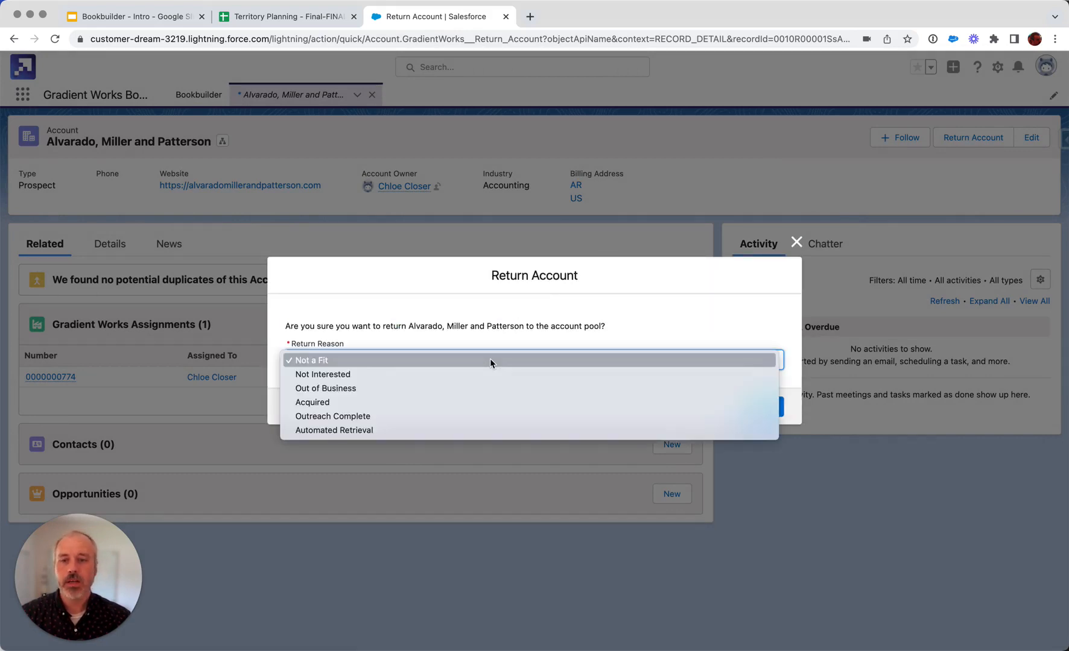
left_click(622, 329)
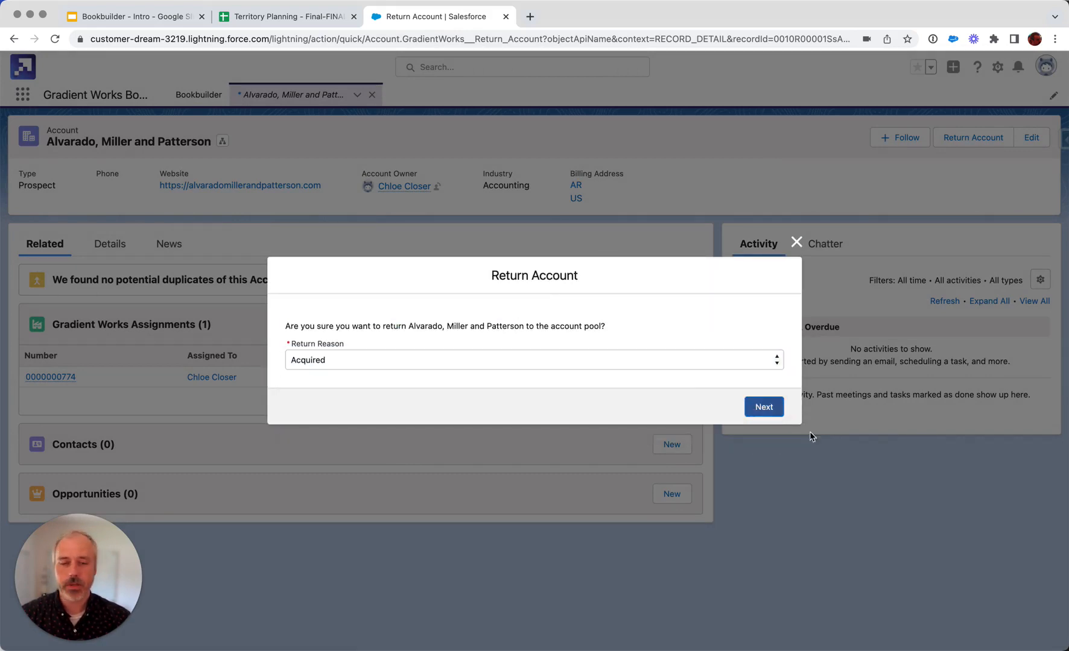
left_click(767, 409)
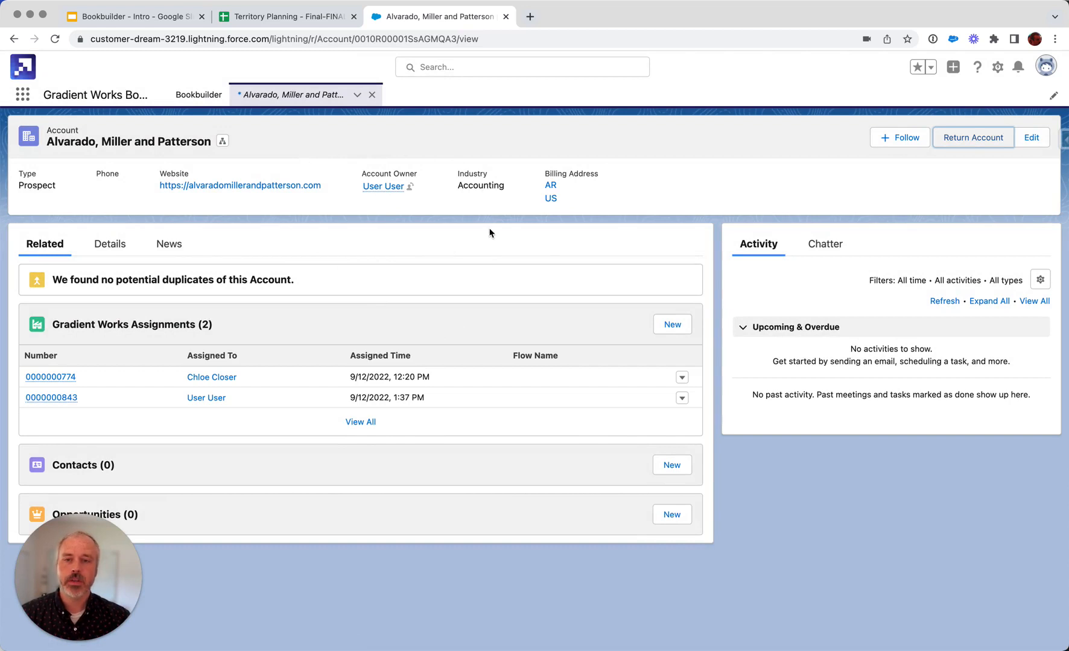
Go back to Bookbuilder's target books and check the Commercial book's account ownership and rep capacity load.
left_click(192, 95)
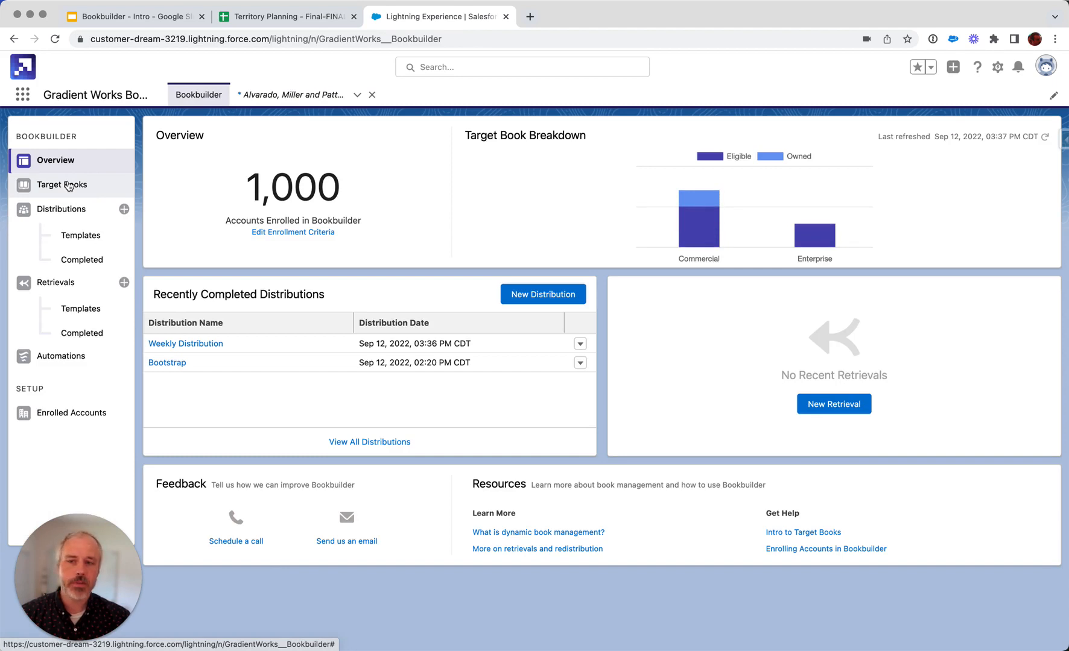
left_click(68, 186)
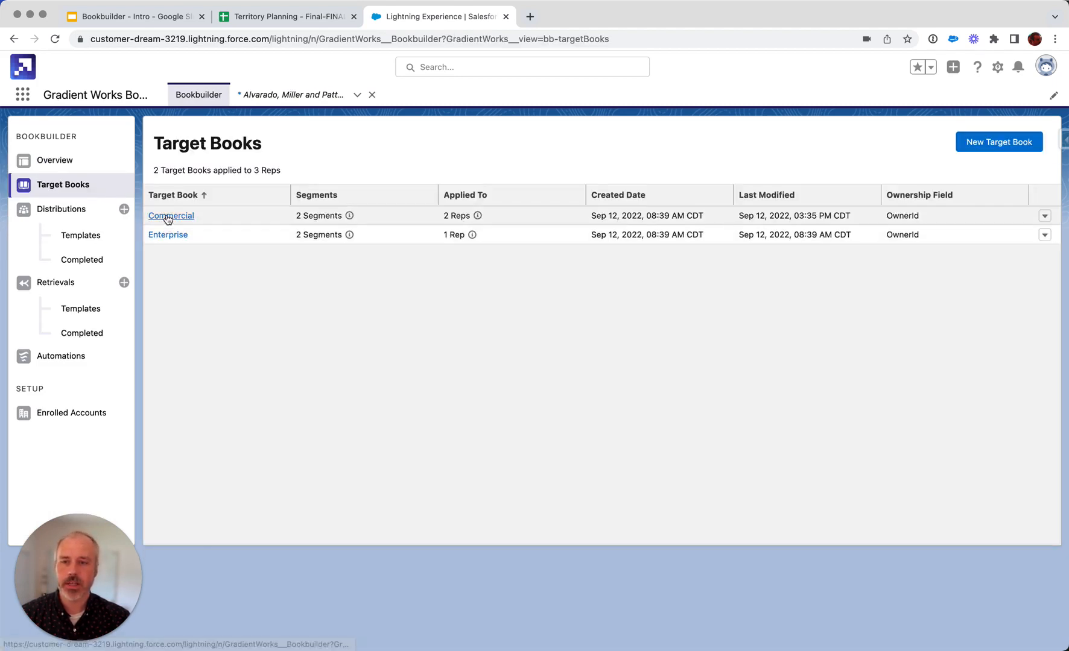
left_click(171, 215)
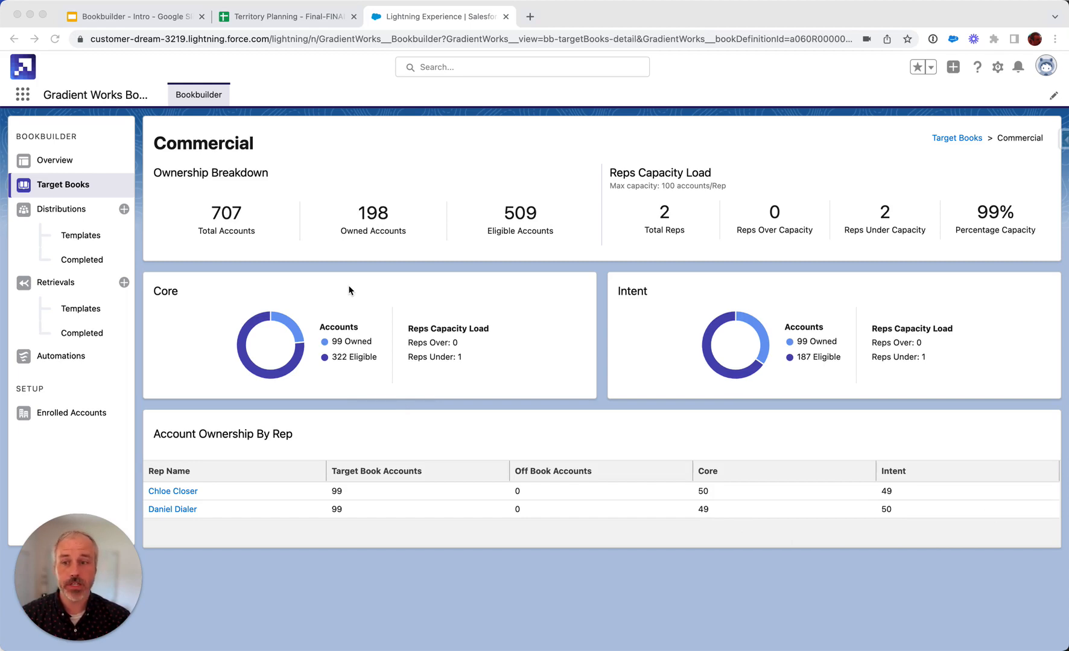
Open the Retrieve Unworked retrieval template and examine its maximum amount, new owner, last-touch condition and account fields to update.
left_click(77, 310)
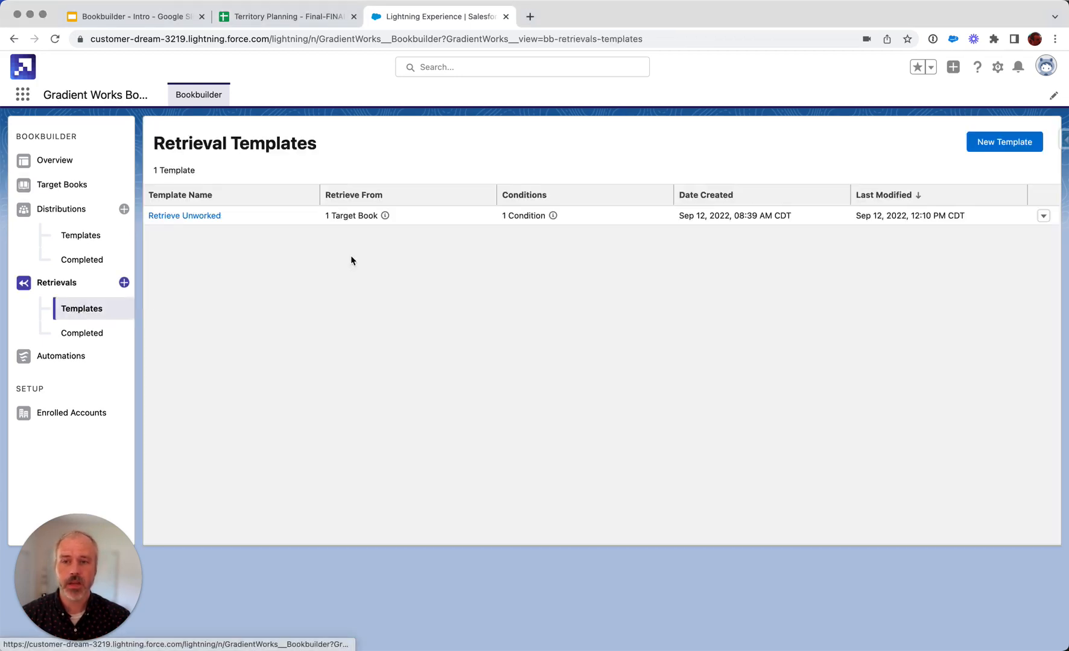
left_click(176, 218)
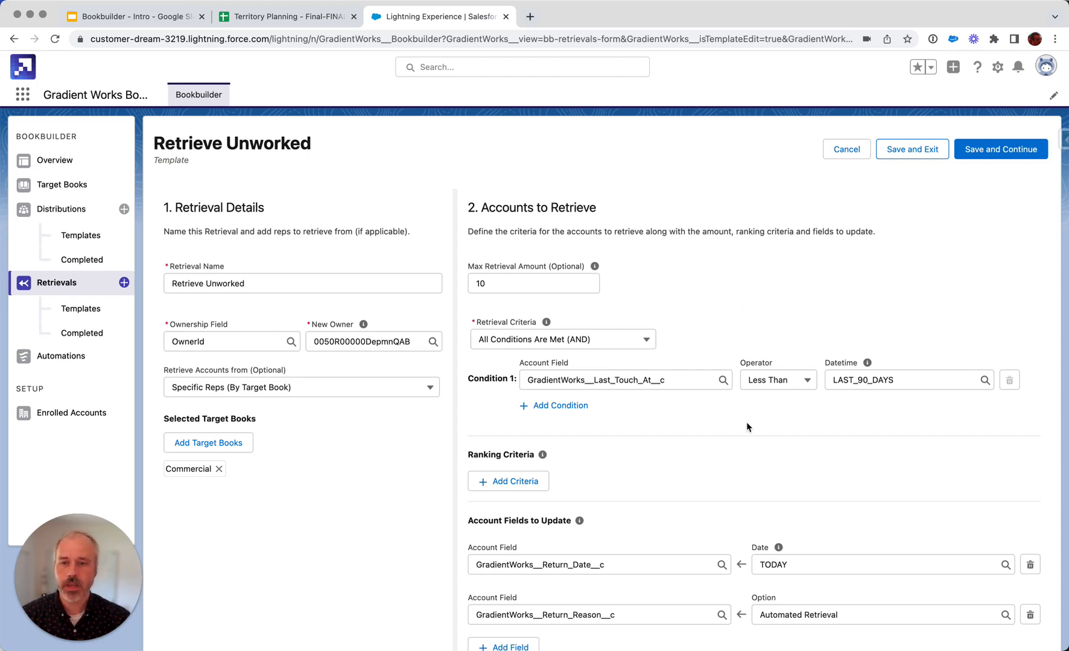
scroll(747, 427, "down", 3)
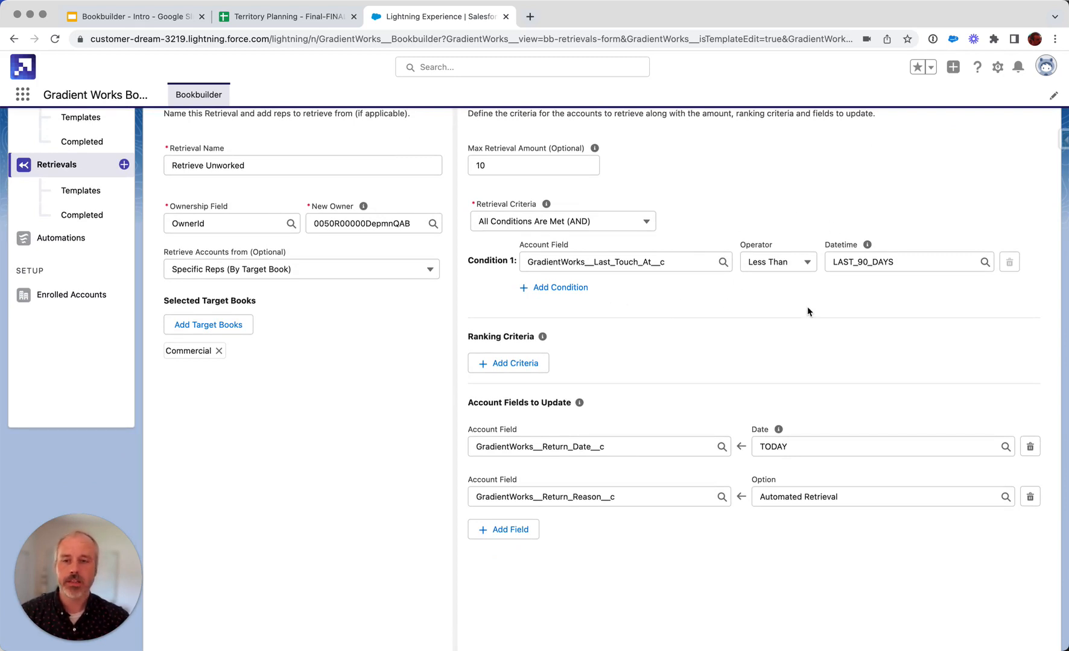
scroll(807, 307, "up", 3)
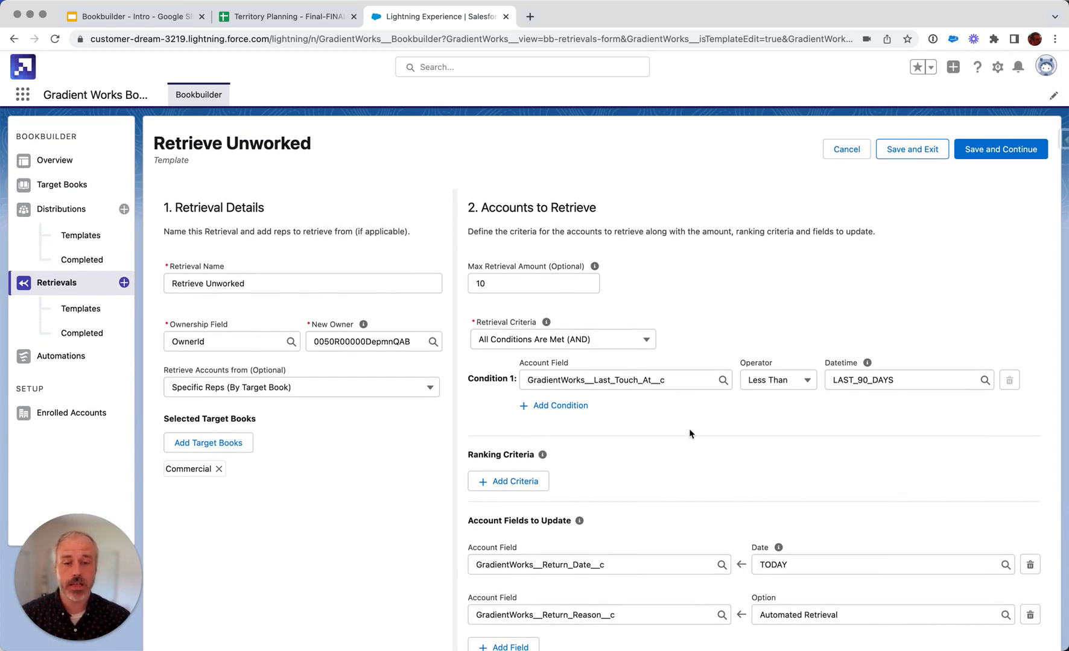
scroll(690, 434, "down", 2)
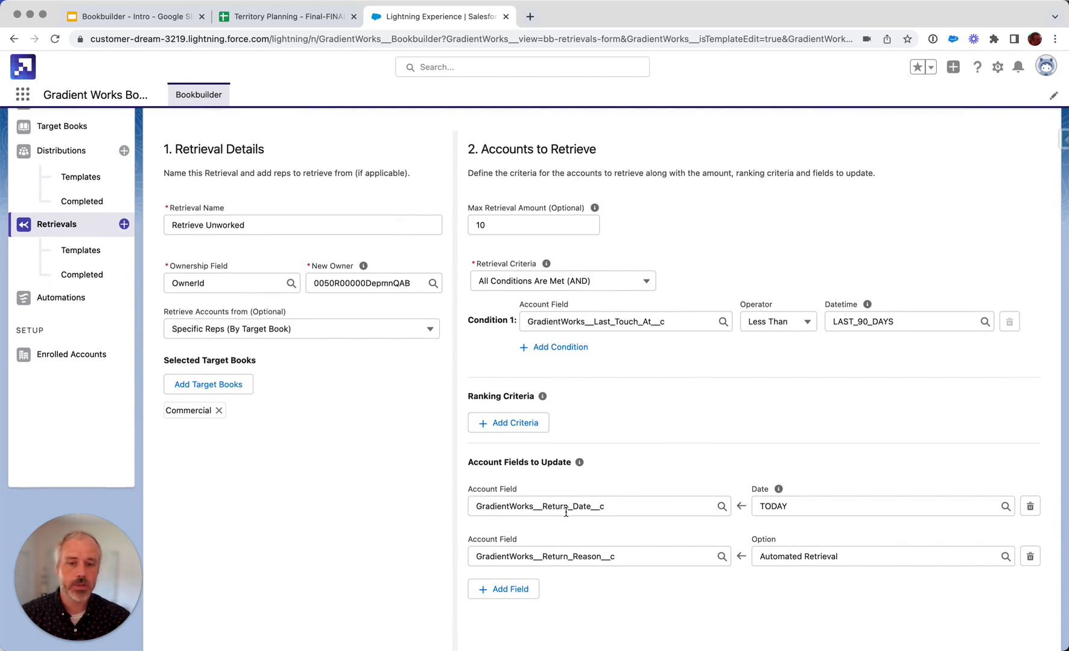
scroll(566, 512, "up", 2)
scroll(651, 546, "down", 3)
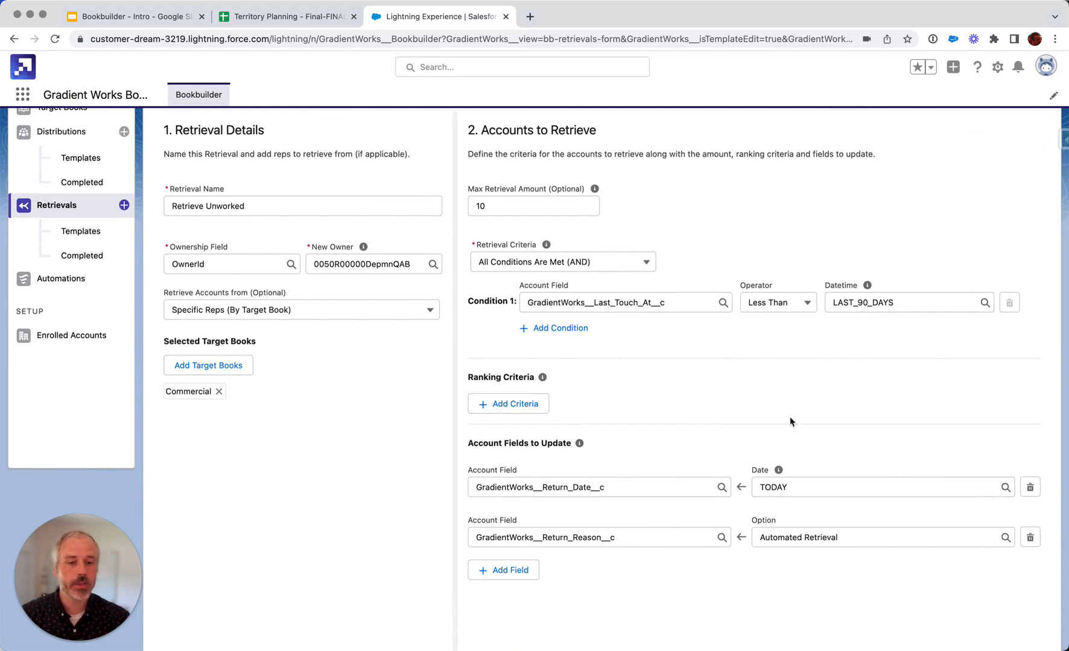
scroll(790, 421, "up", 3)
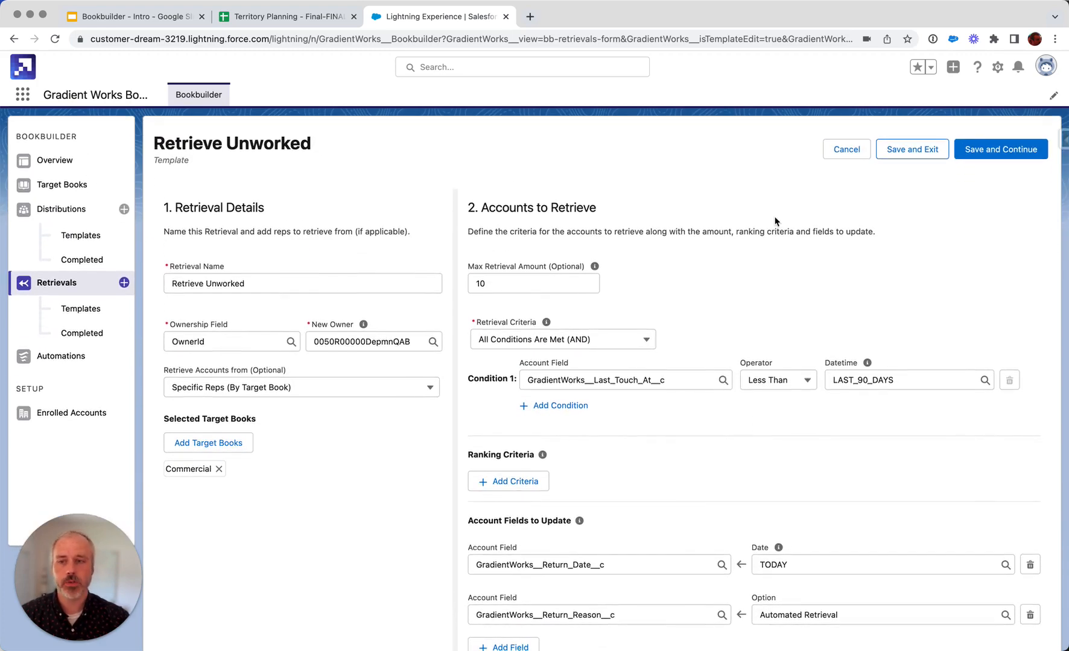
Save the Retrieve Unworked template, preview the accounts it selects, and run the retrieval.
left_click(1005, 155)
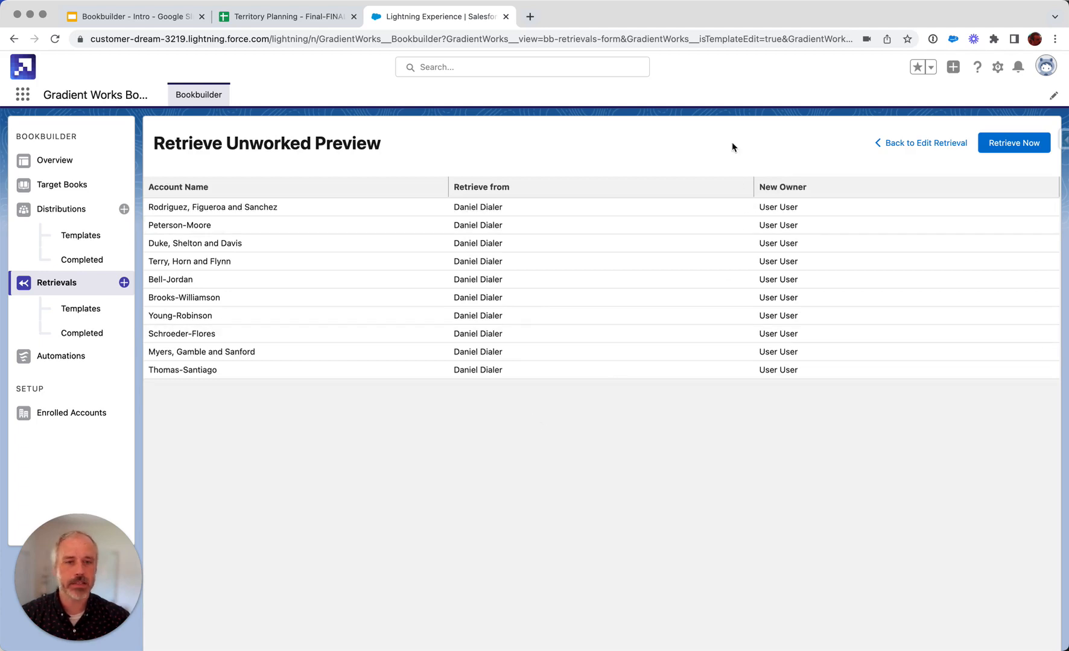
left_click(1020, 149)
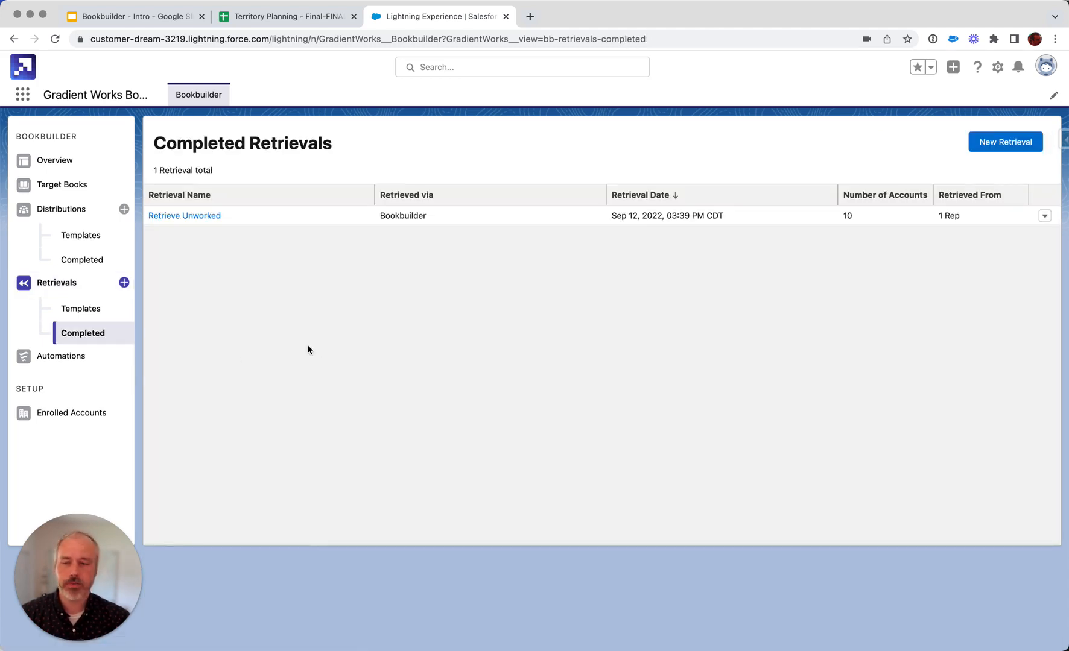
Open the Commercial target book and check its ownership breakdown, segment capacity and account ownership by rep.
left_click(60, 183)
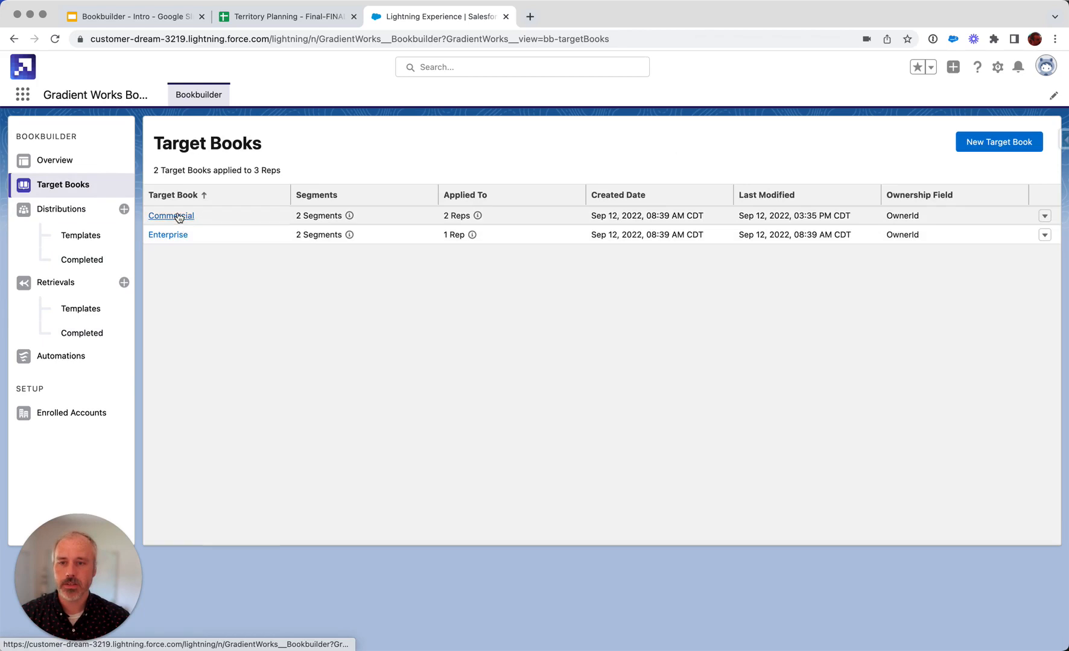
left_click(178, 216)
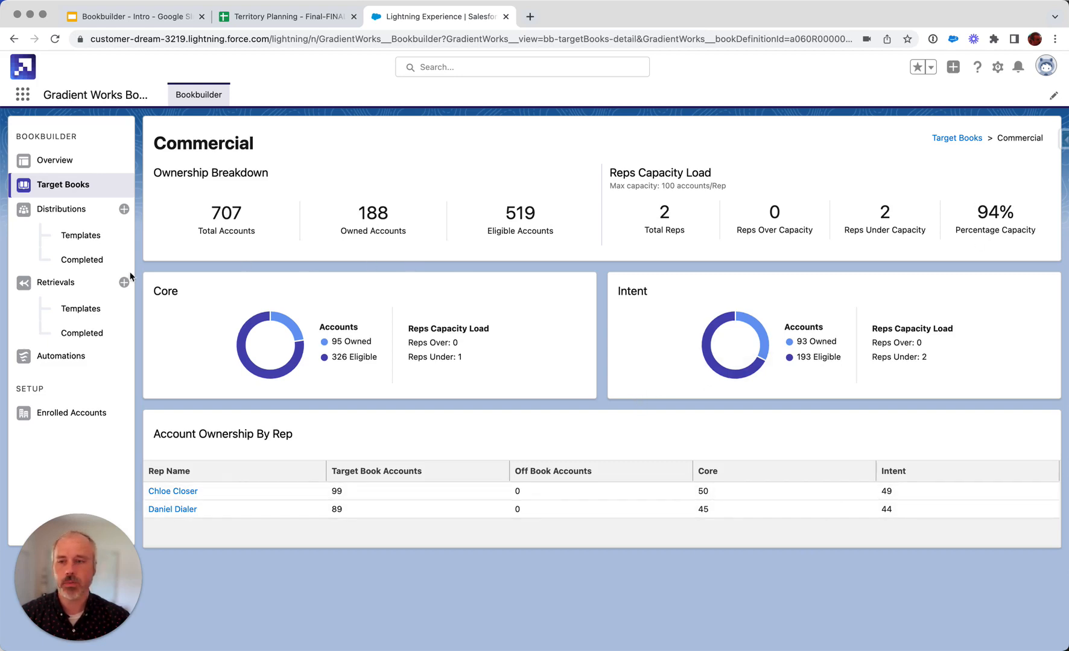
Open the Weekly Distribution template, save it to preview the account assignments for the Commercial book, and distribute the accounts.
left_click(77, 240)
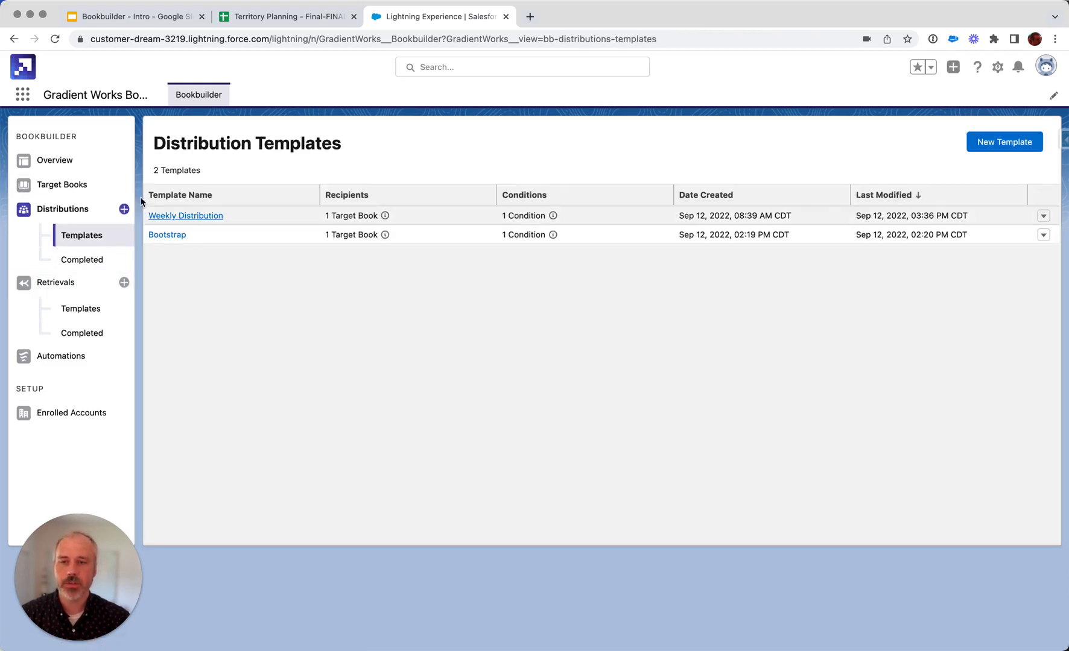
left_click(180, 217)
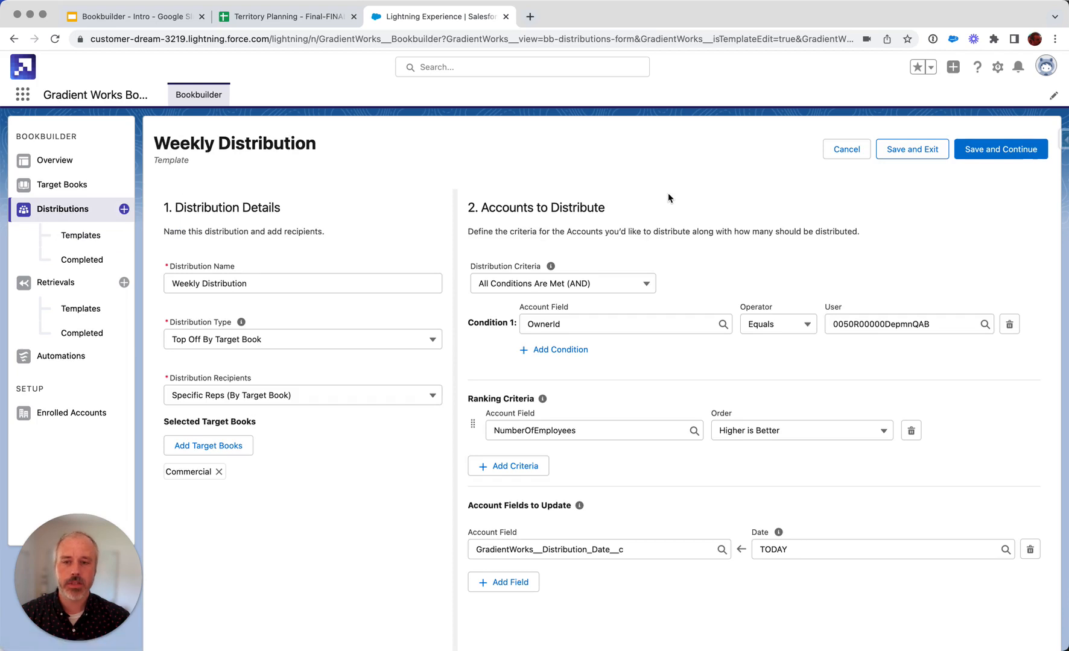
left_click(1000, 152)
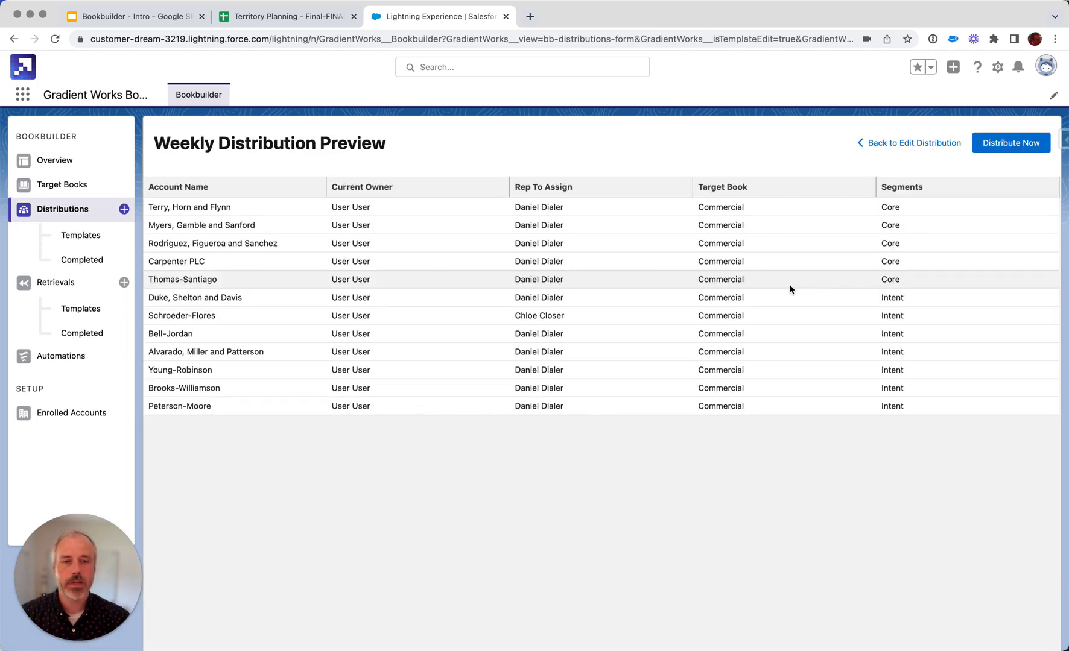
left_click(990, 144)
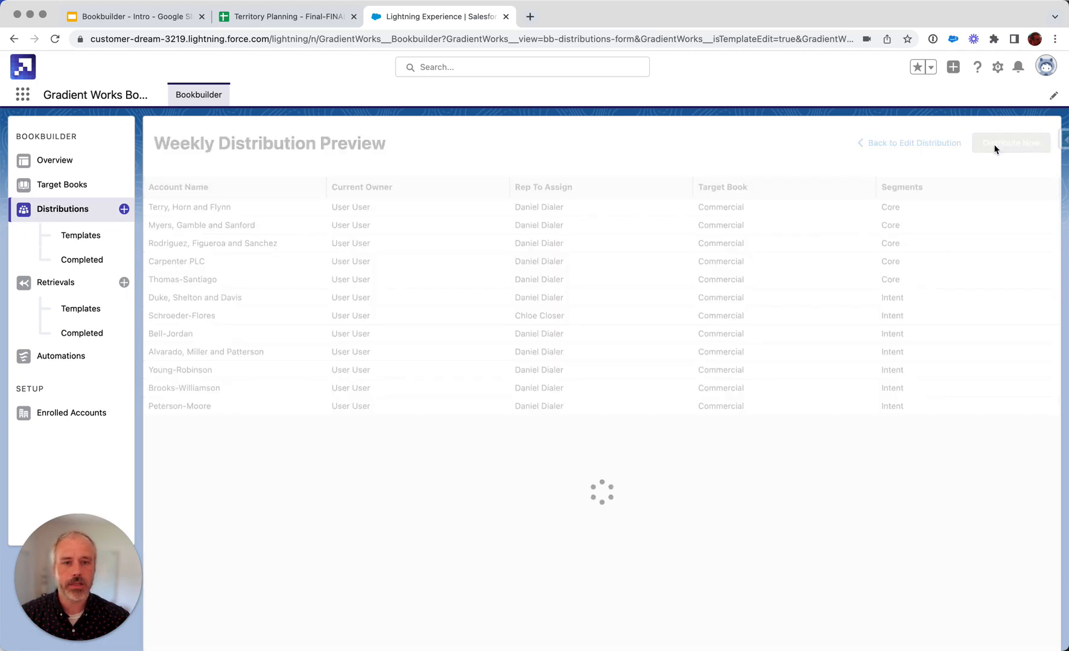